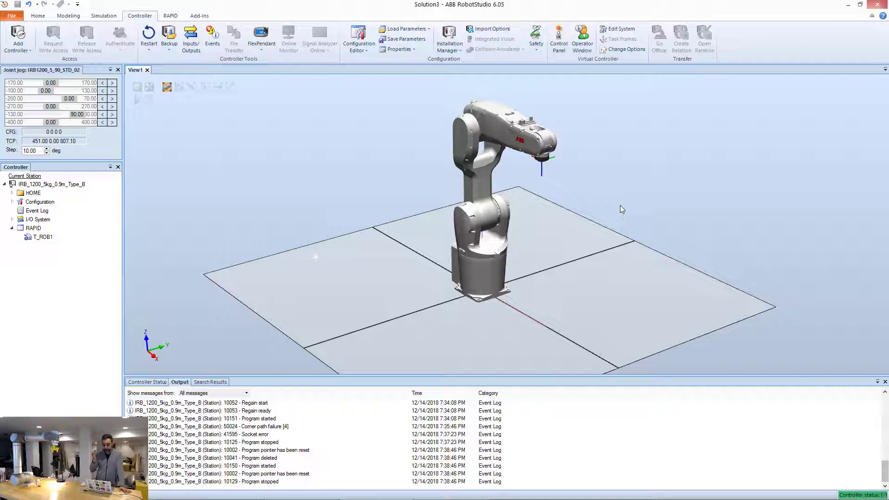
Start the Virtual FlexPendant and snap RobotStudio to the left half of the screen.
left_click(262, 34)
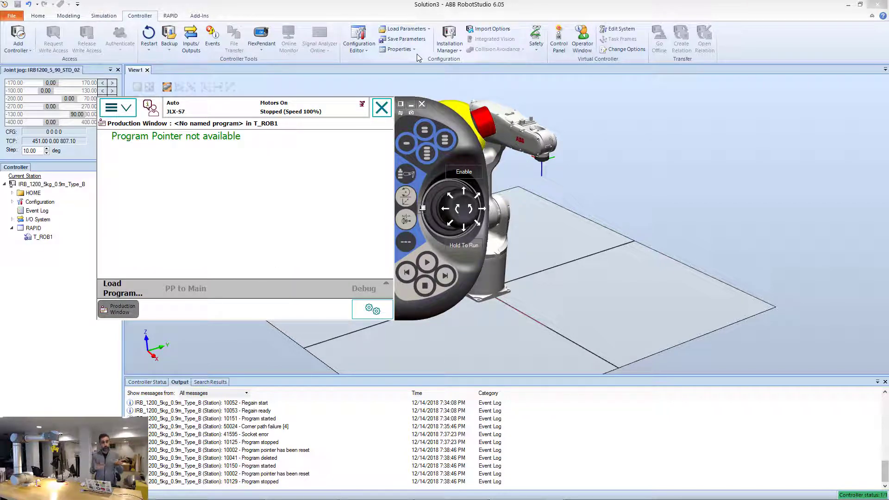
left_click(573, 227)
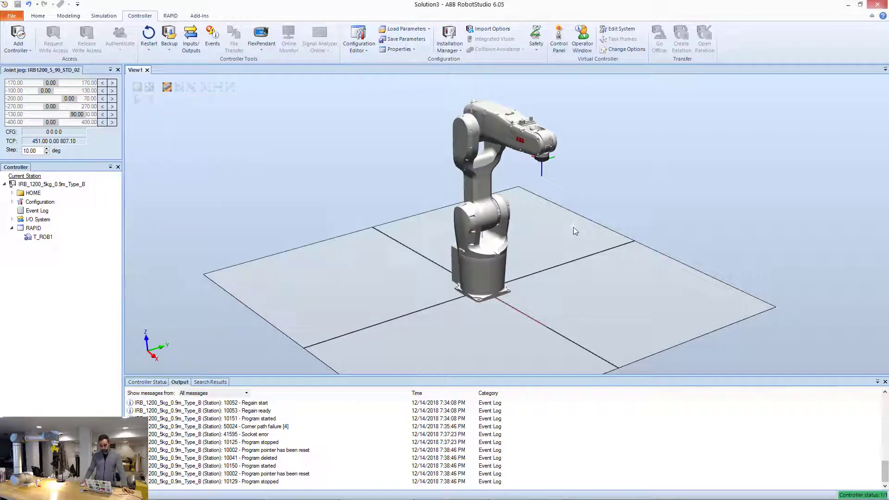
key("super+Left")
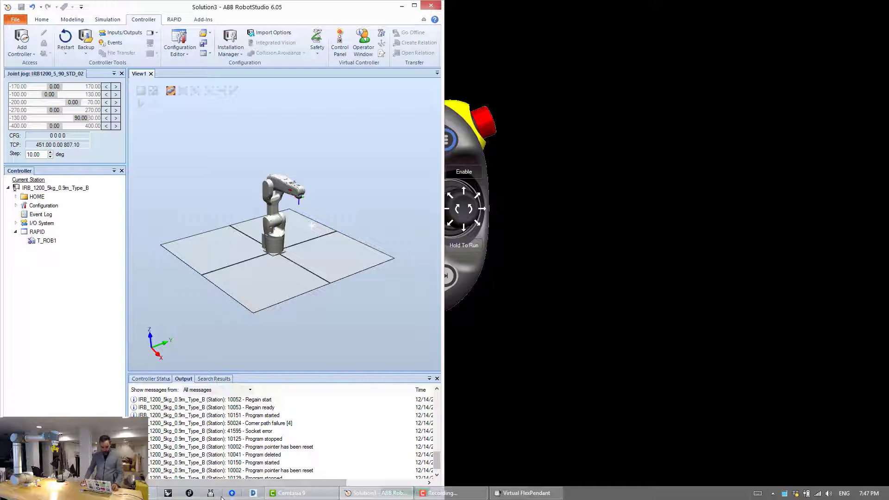
Bring up Machina Bridge, set for ABB robot ROBOTEXMACHINA at 127.0.0.1, port 7000.
left_click(551, 496)
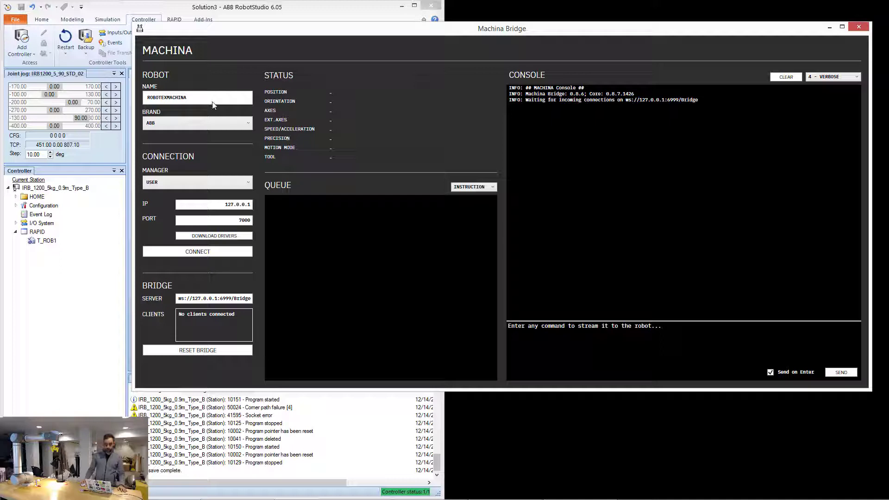
left_click(194, 128)
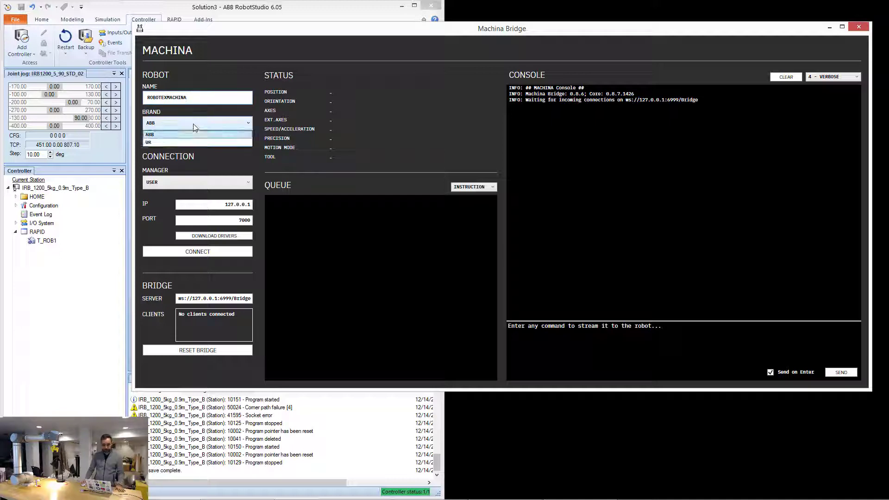
left_click(196, 138)
left_click(180, 182)
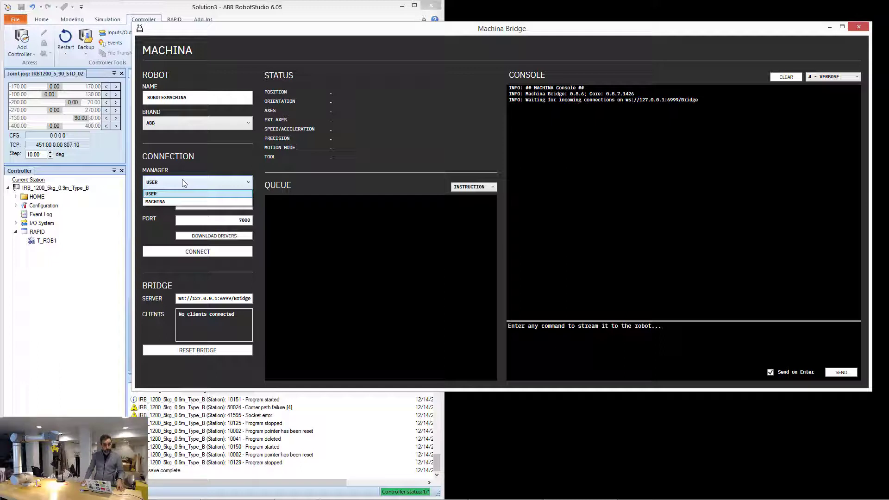
left_click(183, 183)
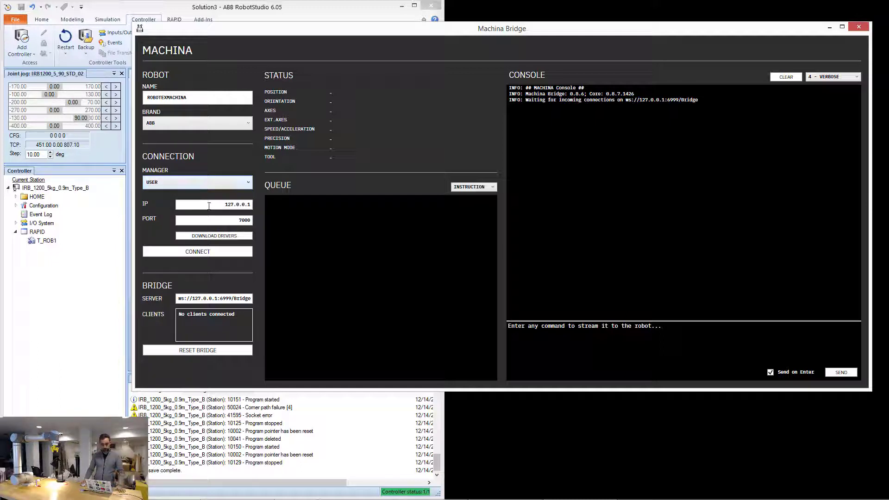
left_click_drag(204, 204, 275, 205)
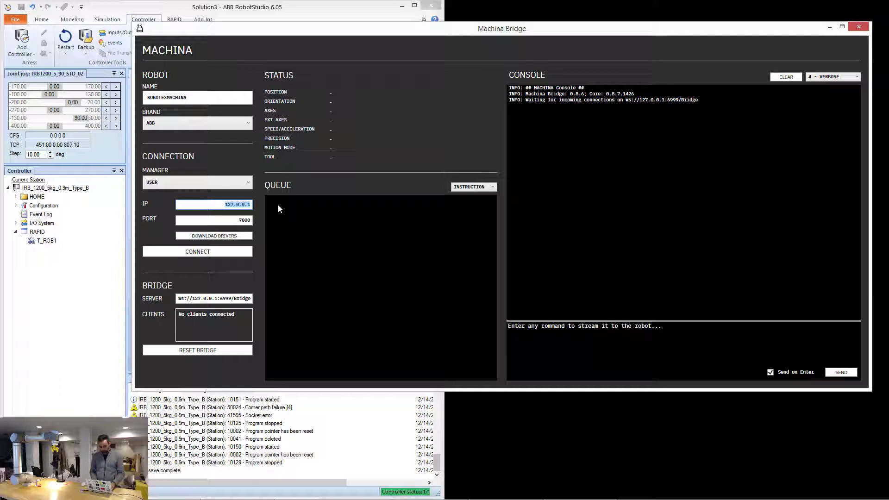
type("192.168.125.1")
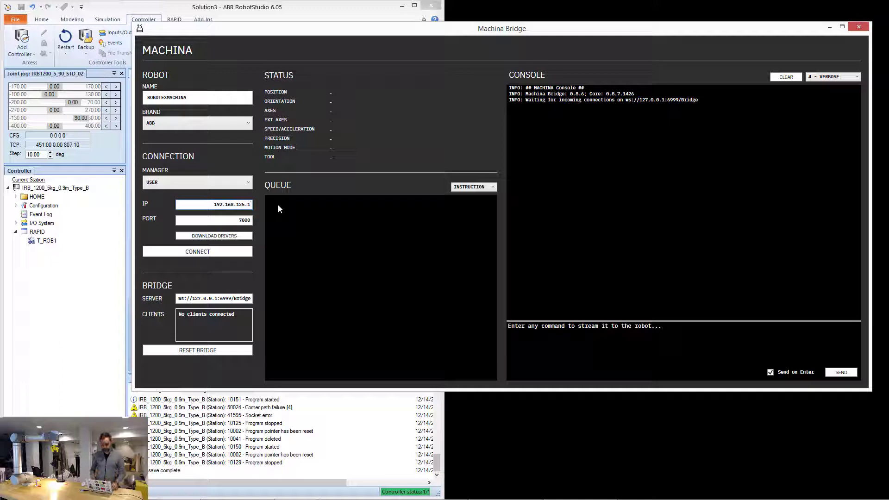
key("shift+Left")
key("shift+Left")
key("shift+Left")
key("shift+Left")
key("shift+Left")
key("shift+Left")
key("shift+Left")
key("shift+Left")
key("shift+Left")
key("shift+Left")
key("shift+Left")
key("shift+Left")
key("shift+Left")
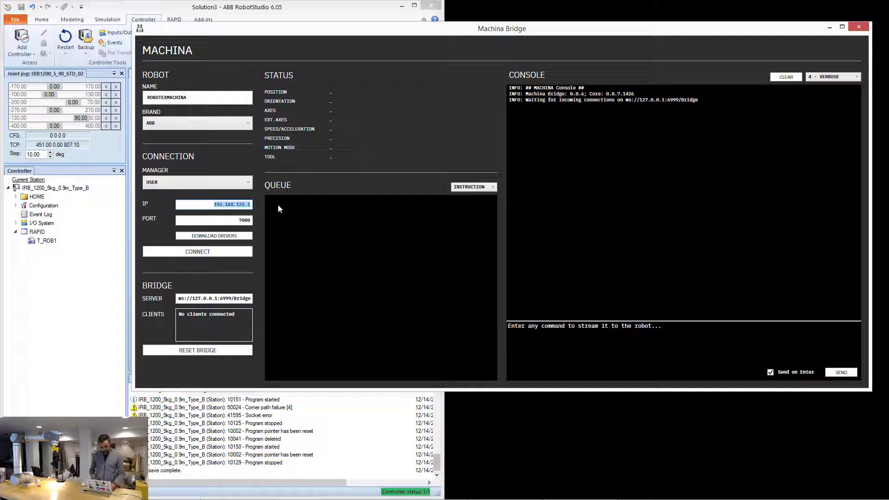
type("127.0.0.1")
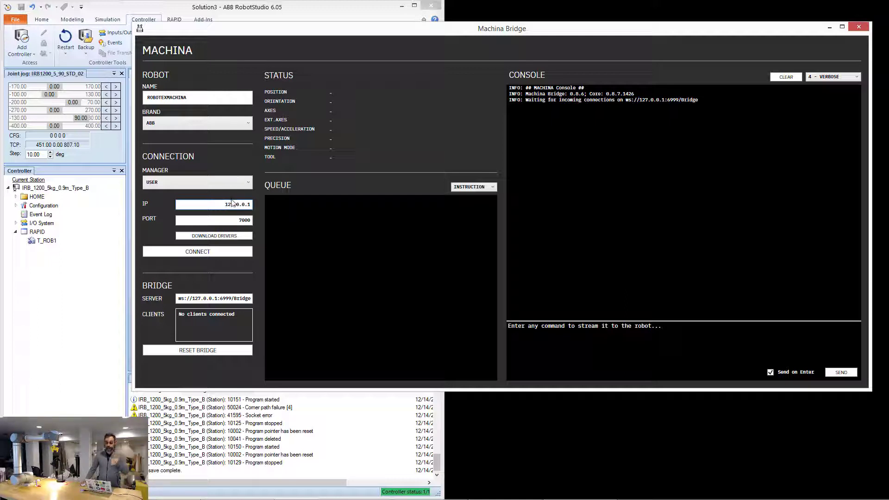
Download the ABB drivers and save them as machina_modules.zip on the DATA (D:) drive.
left_click(231, 239)
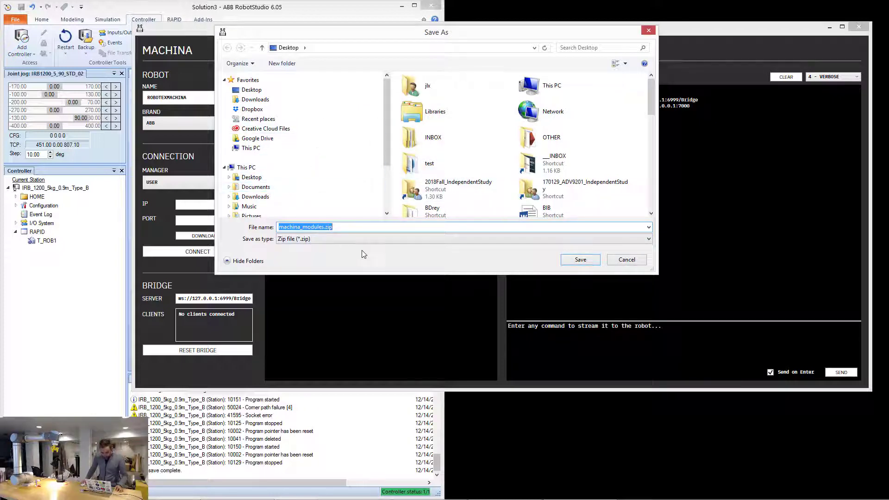
left_click_drag(396, 273, 396, 449)
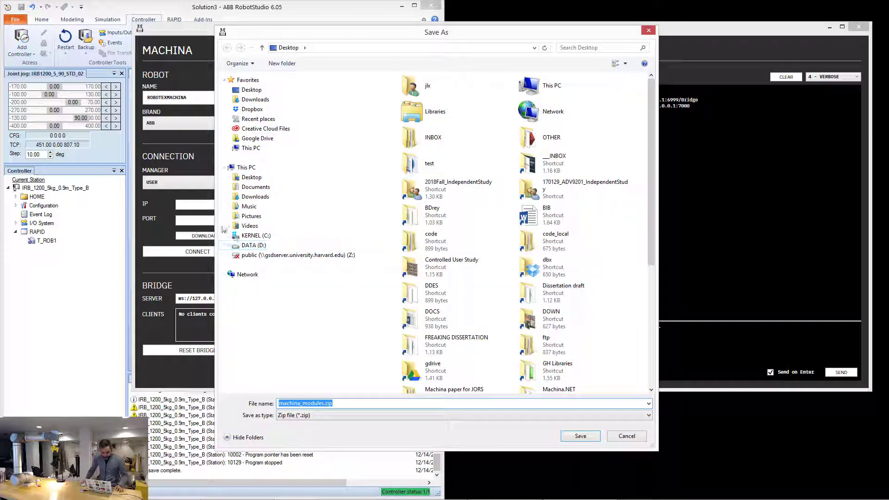
left_click(253, 245)
left_click(581, 437)
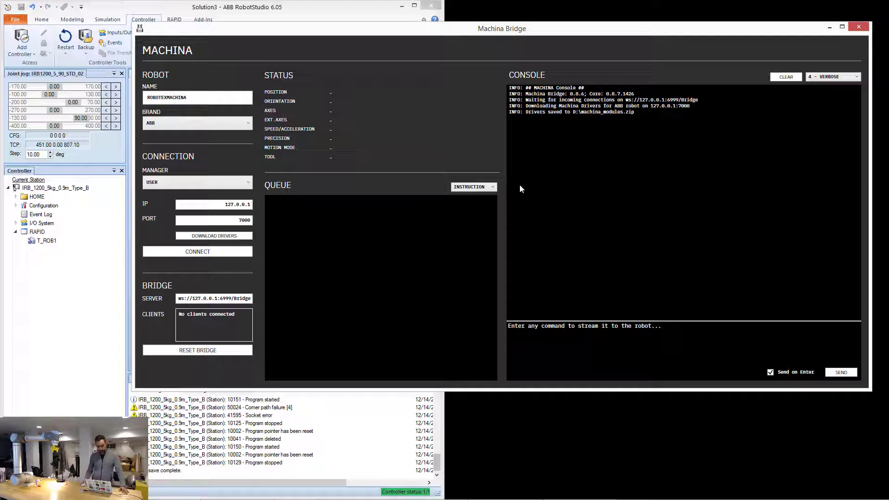
Extract machina_modules.zip on DATA (D:) into a machina_modules folder and open it.
key("alt+Tab")
key("super+e")
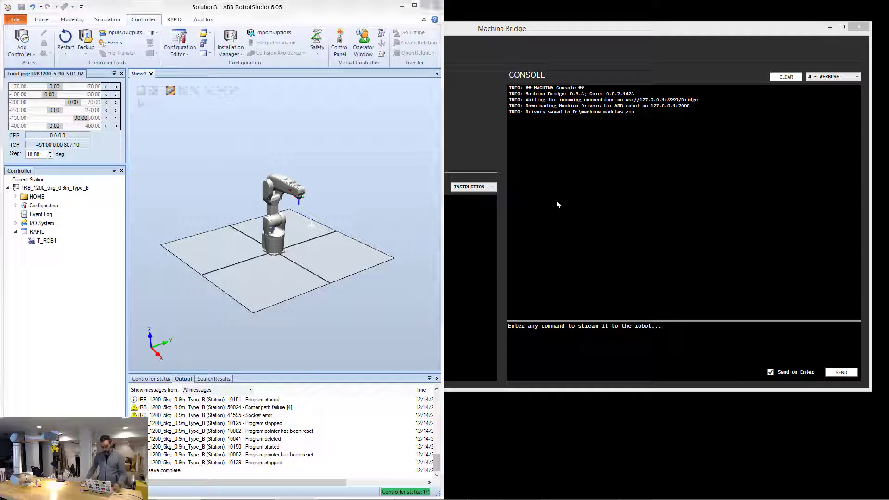
double_click(555, 301)
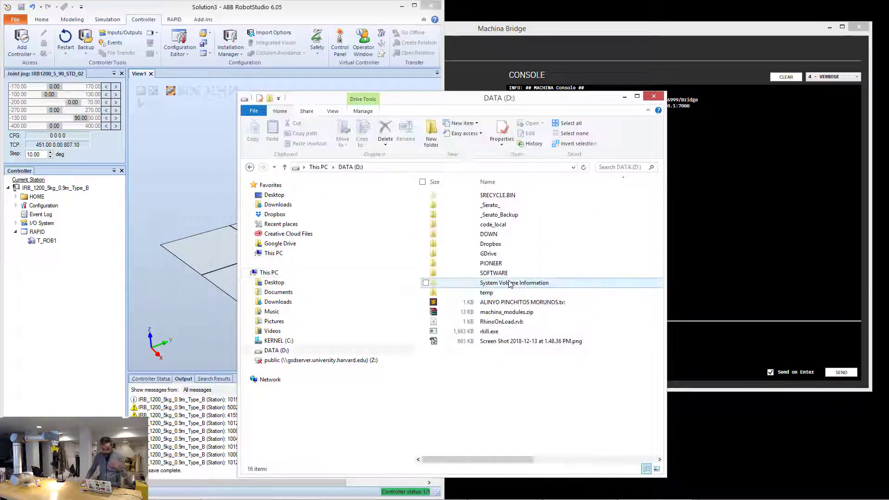
right_click(495, 312)
left_click(420, 184)
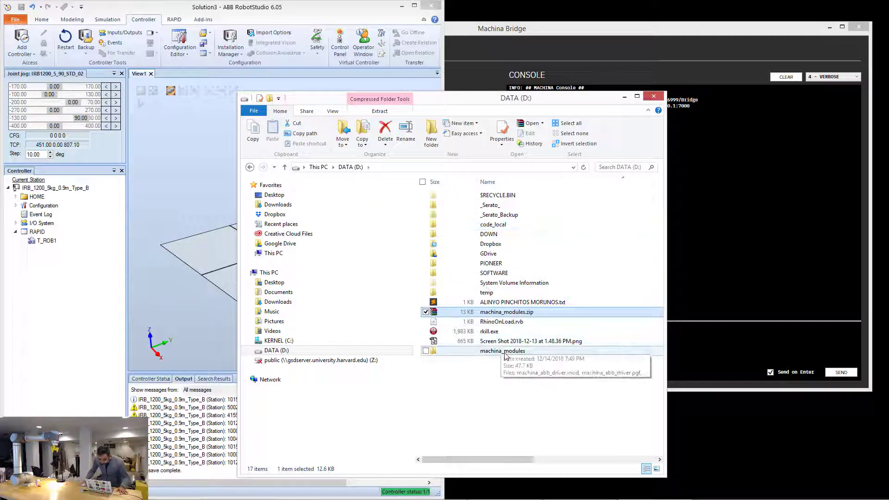
double_click(504, 352)
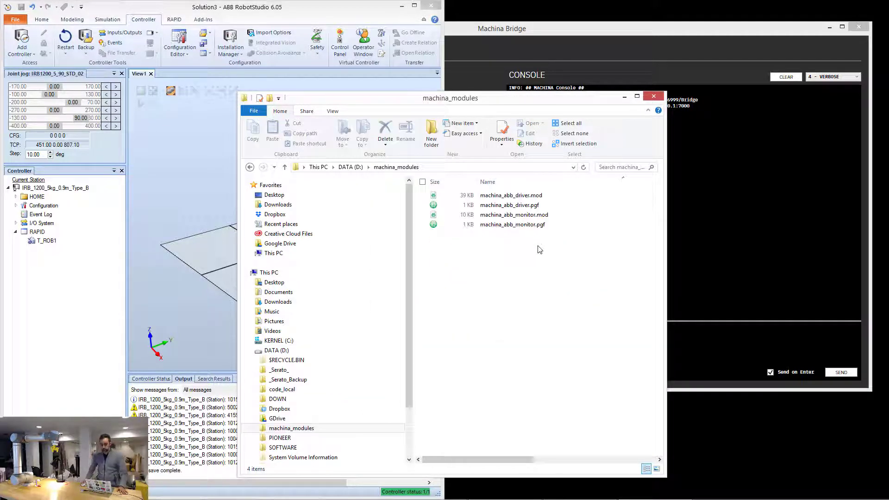
Select the four extracted driver and monitor files, then minimize File Explorer.
left_click(532, 206)
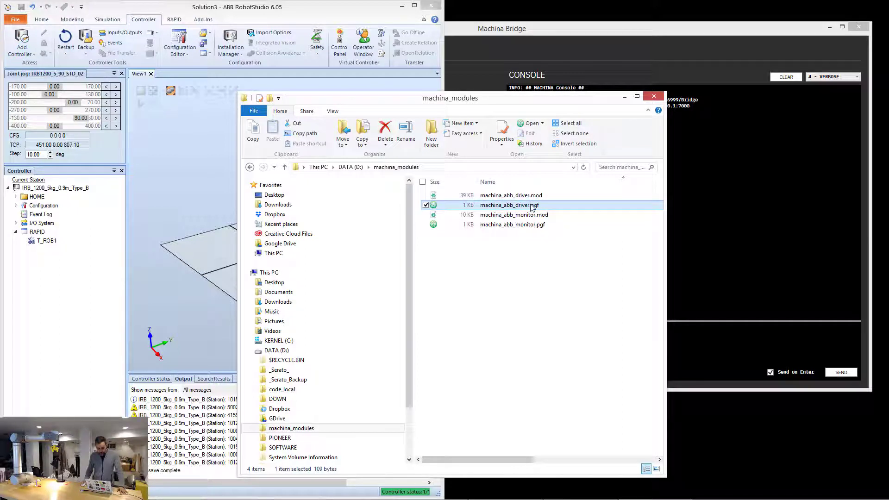
left_click(540, 226)
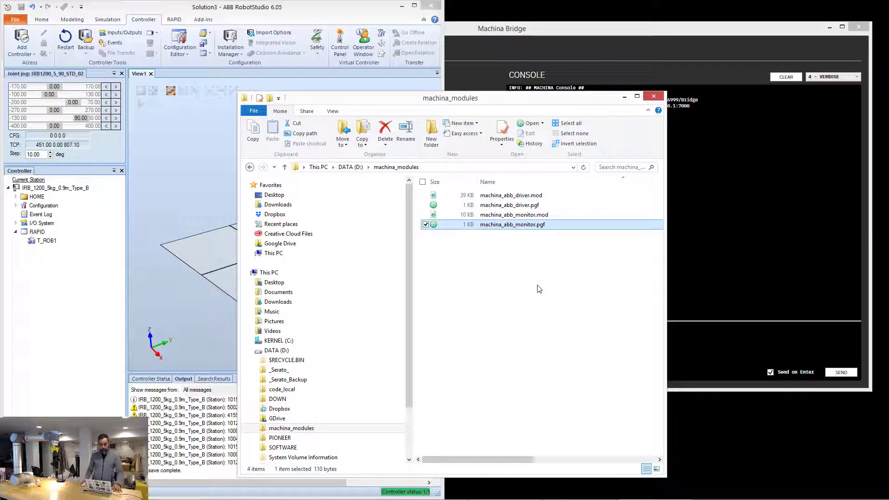
scroll(538, 287, "up", 5, "ctrl")
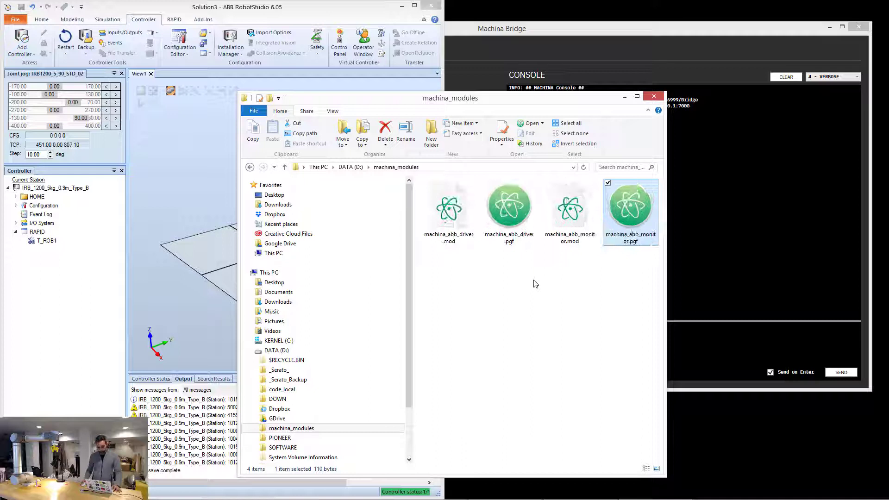
left_click(530, 222)
left_click_drag(550, 97, 670, 80)
left_click(674, 277)
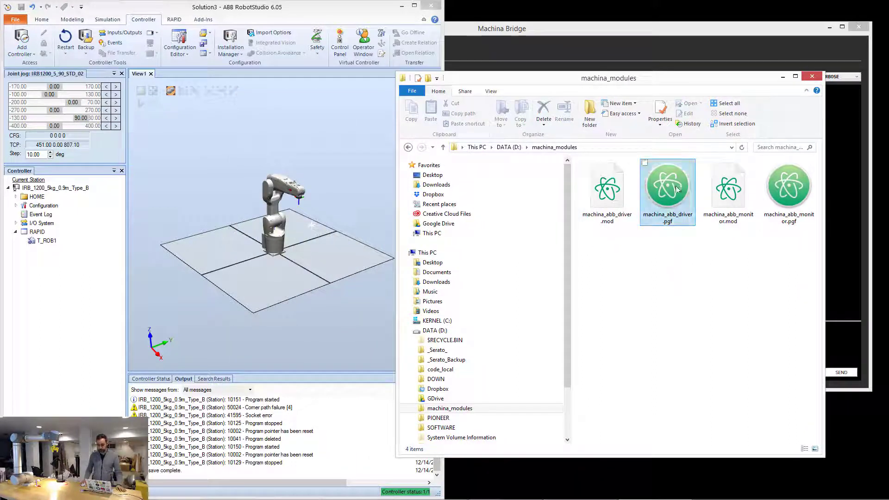
left_click(676, 189)
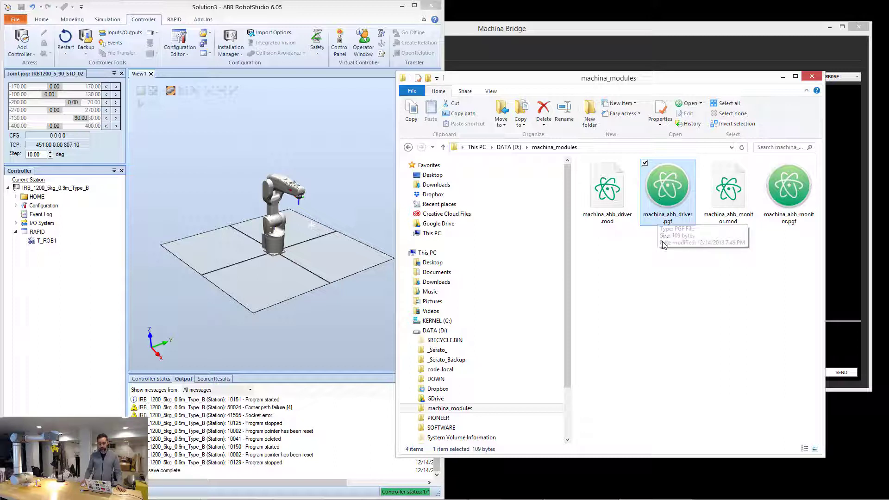
left_click_drag(799, 252, 571, 182)
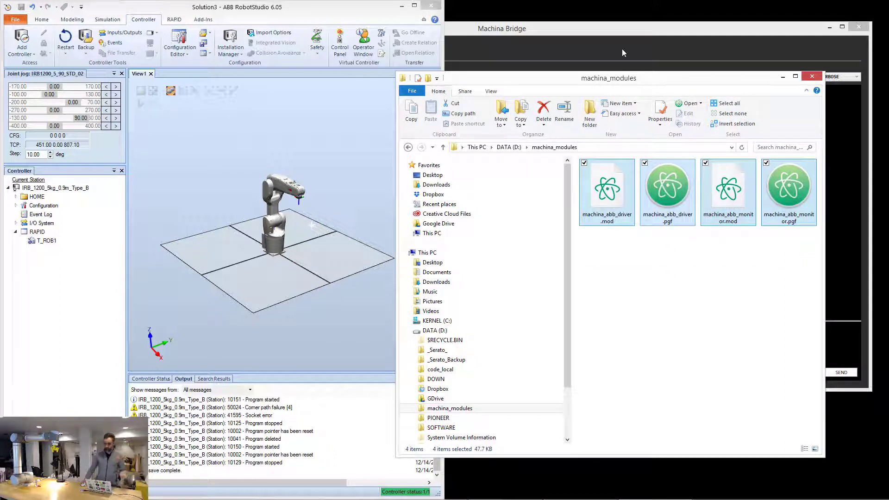
left_click(782, 77)
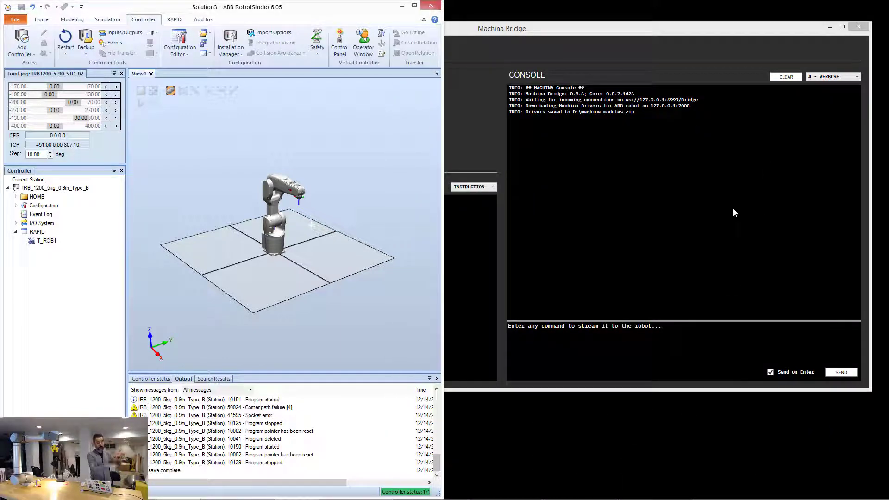
scroll(303, 154, "up", 2)
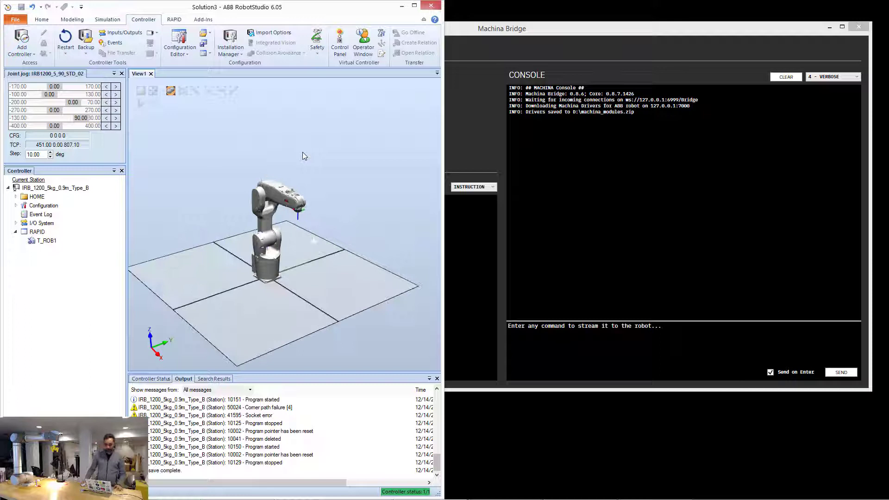
scroll(304, 155, "up", 1)
scroll(311, 150, "up", 2)
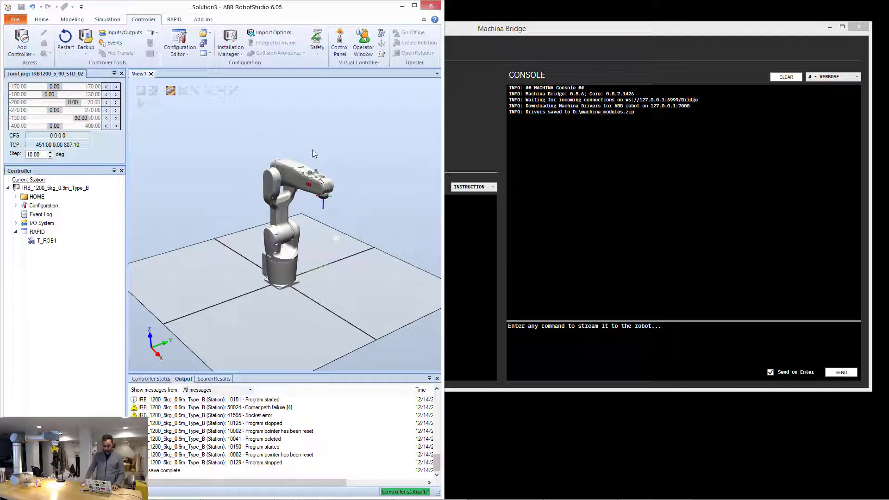
scroll(312, 149, "up", 1)
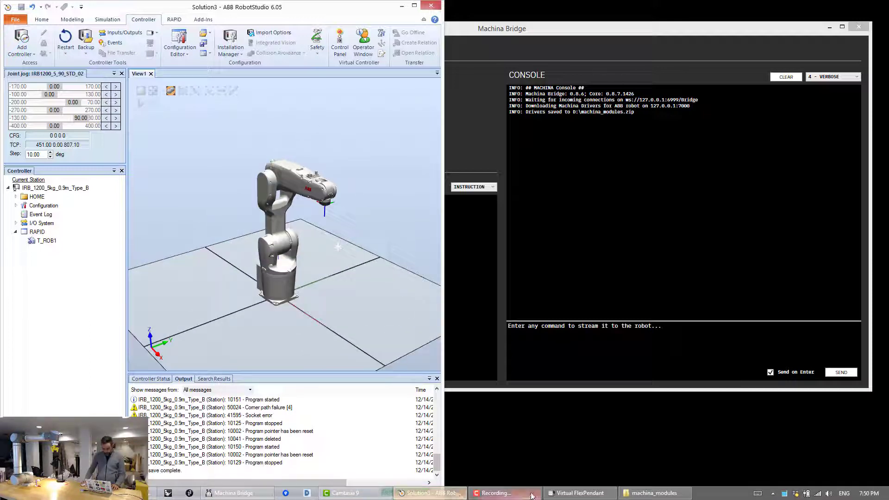
Start loading a program from the FlexPendant's Production Window.
left_click(551, 494)
left_click_drag(436, 107, 769, 47)
left_click(449, 44)
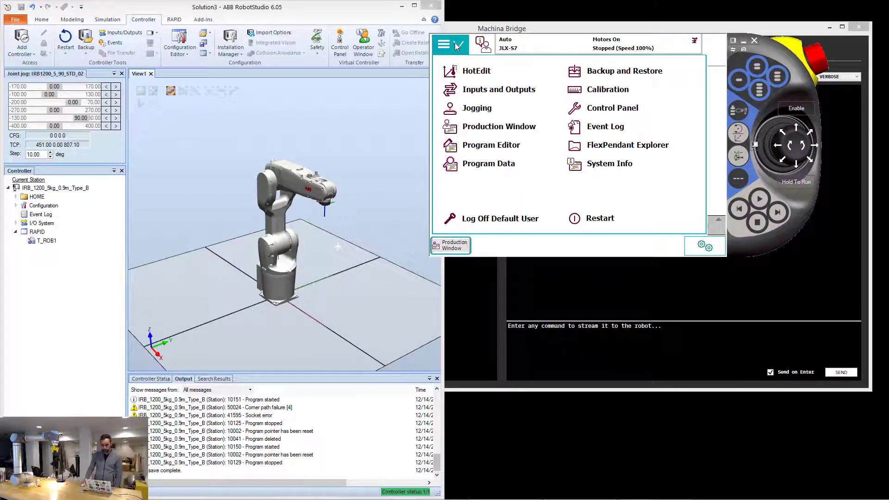
left_click(471, 131)
left_click(456, 226)
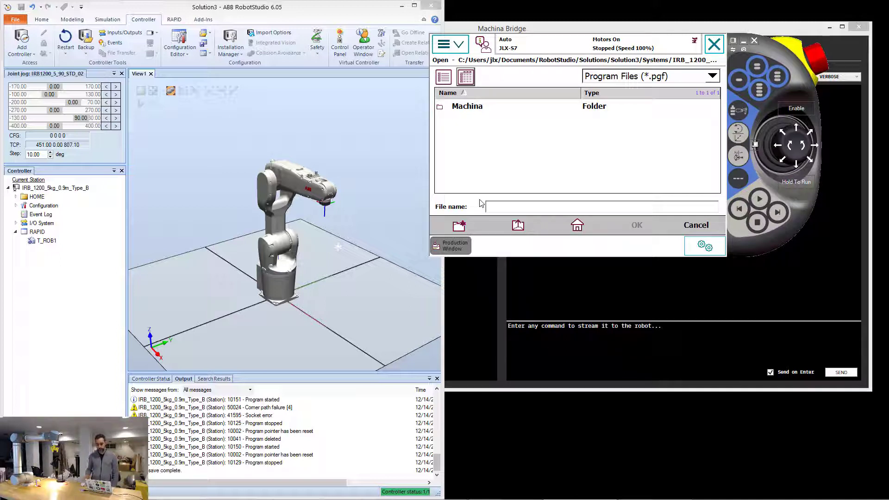
Browse up to drive D and open the machina_modules folder.
left_click(518, 225)
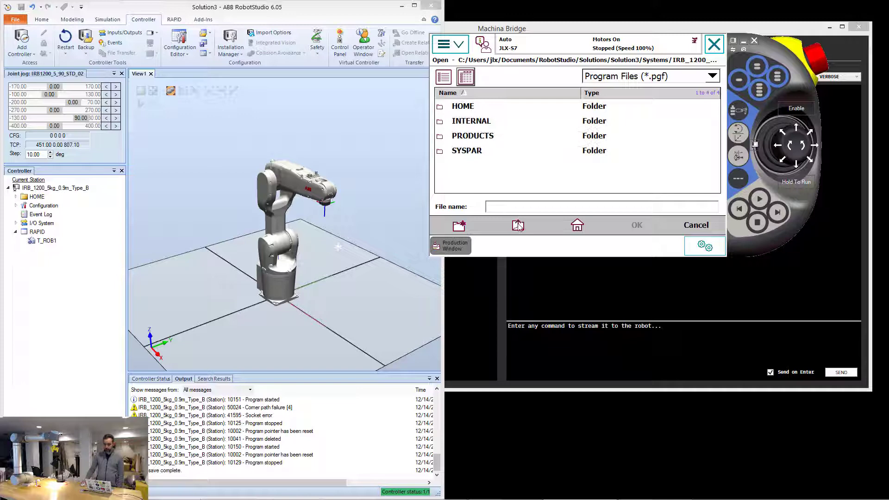
left_click(518, 226)
left_click(518, 225)
left_click(517, 226)
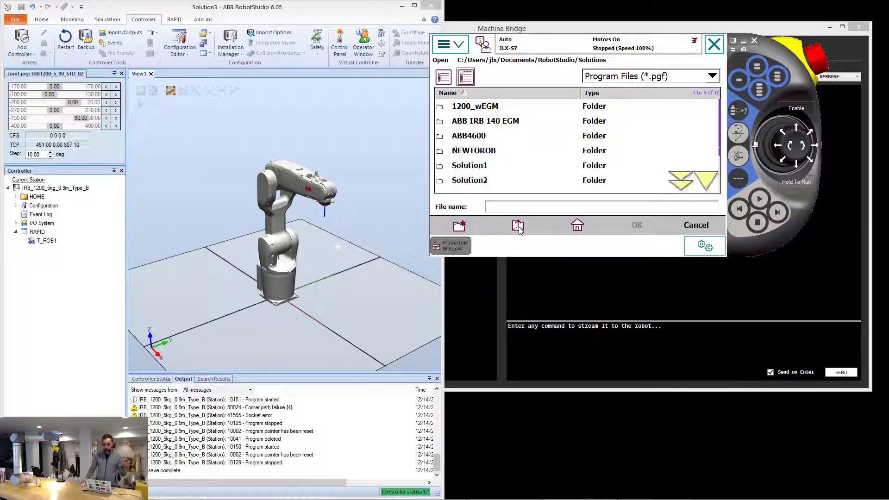
left_click(518, 225)
left_click(518, 225)
left_click(518, 225)
left_click(518, 225)
left_click(518, 226)
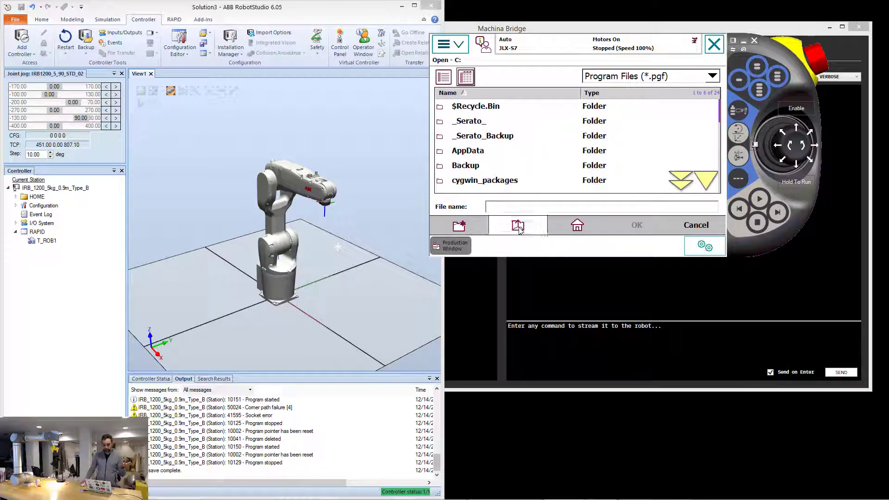
left_click(518, 225)
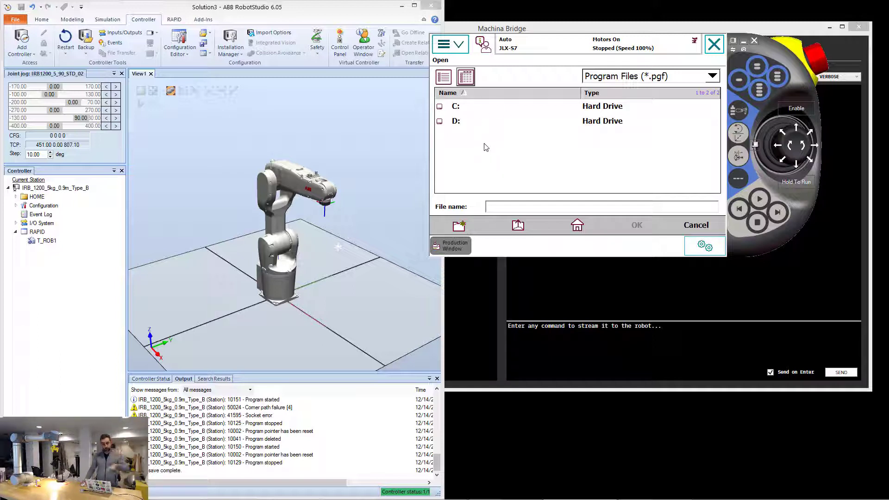
left_click(487, 122)
left_click(487, 122)
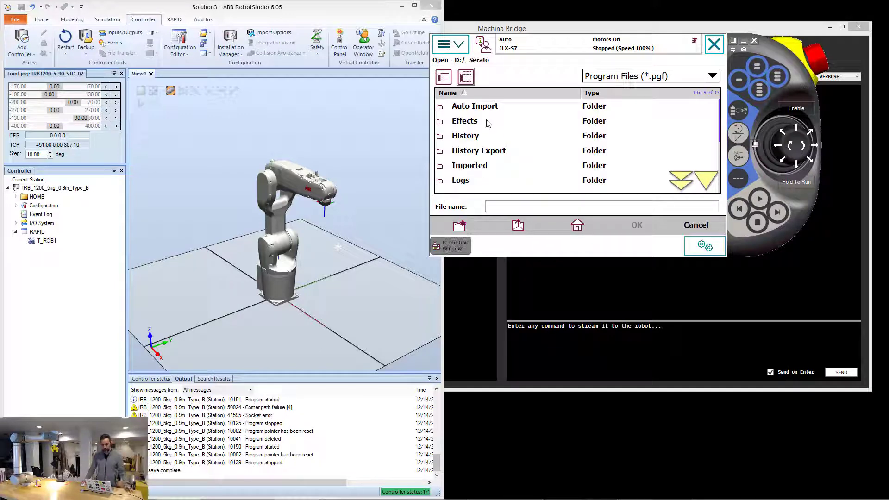
left_click(518, 226)
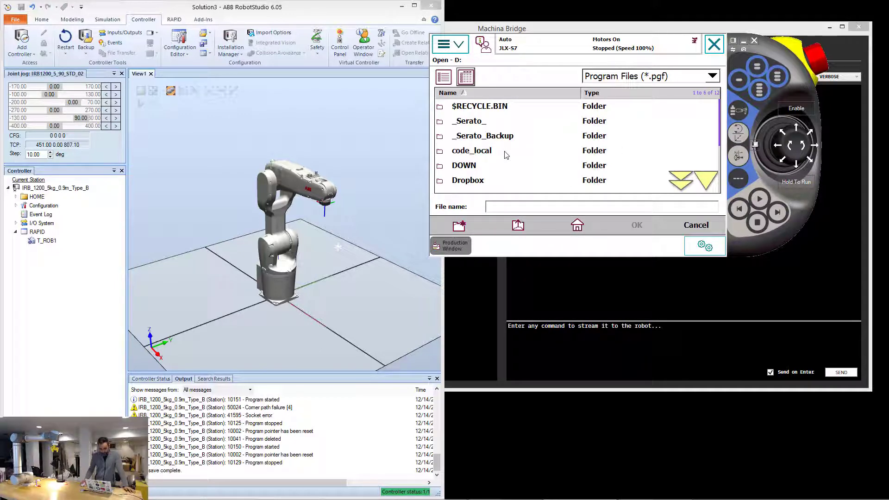
left_click(680, 181)
left_click(520, 122)
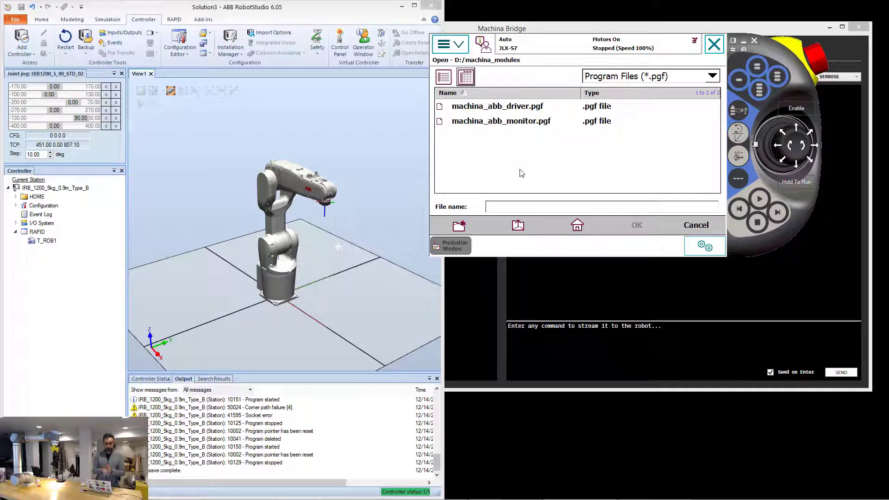
Load machina_abb_driver.pgf into T_ROB1 and start it running on the FlexPendant.
left_click(488, 110)
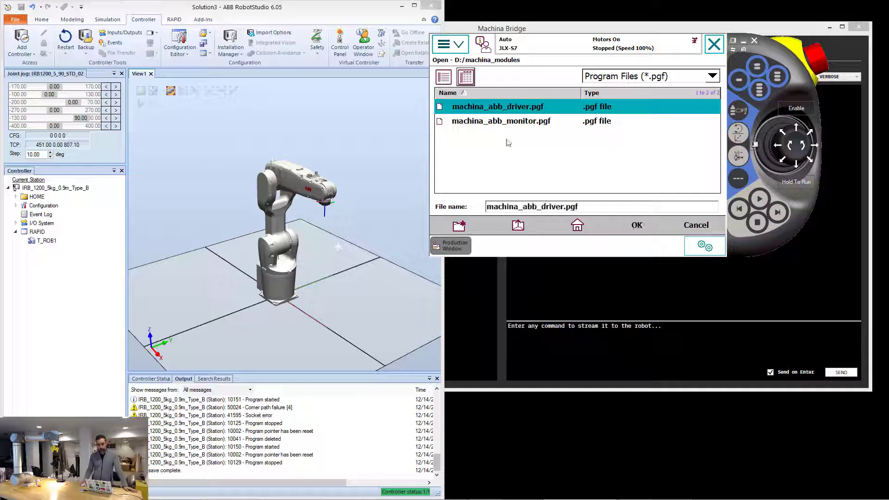
left_click(637, 225)
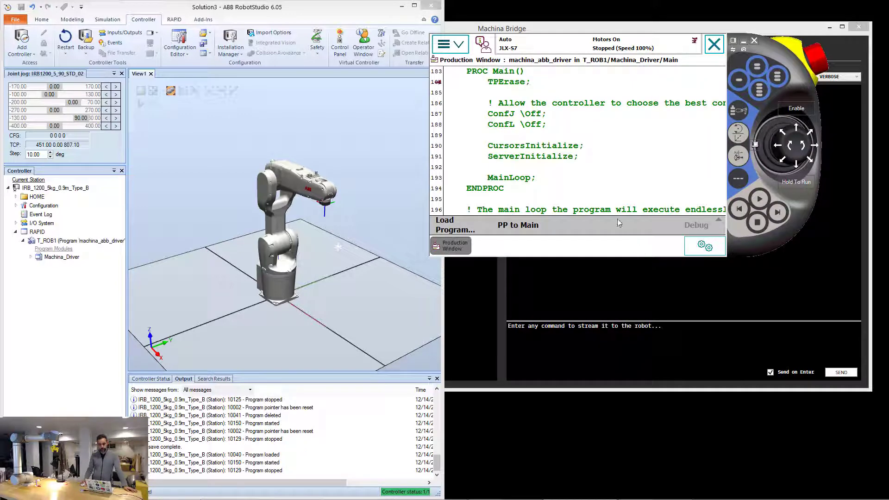
left_click(65, 256)
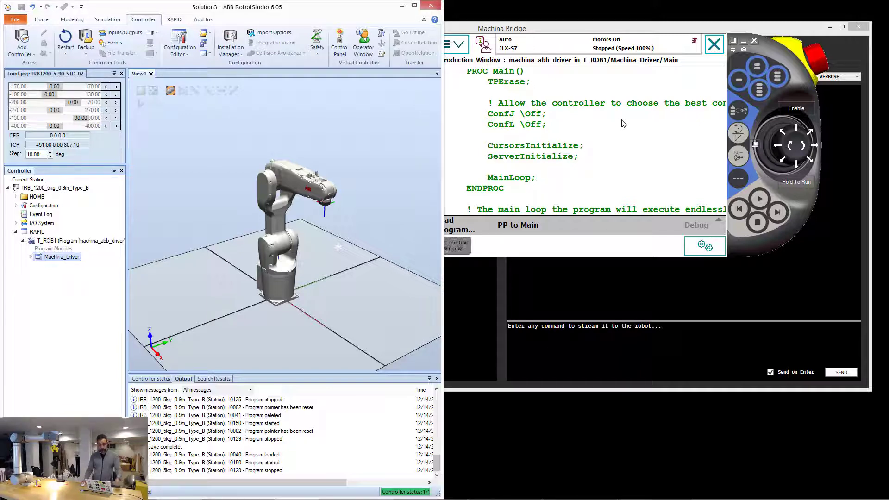
left_click_drag(774, 57, 797, 47)
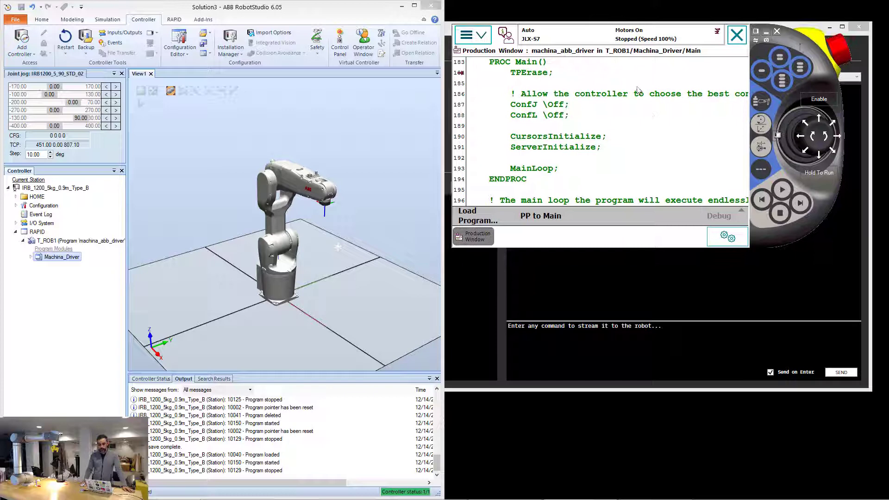
left_click(783, 190)
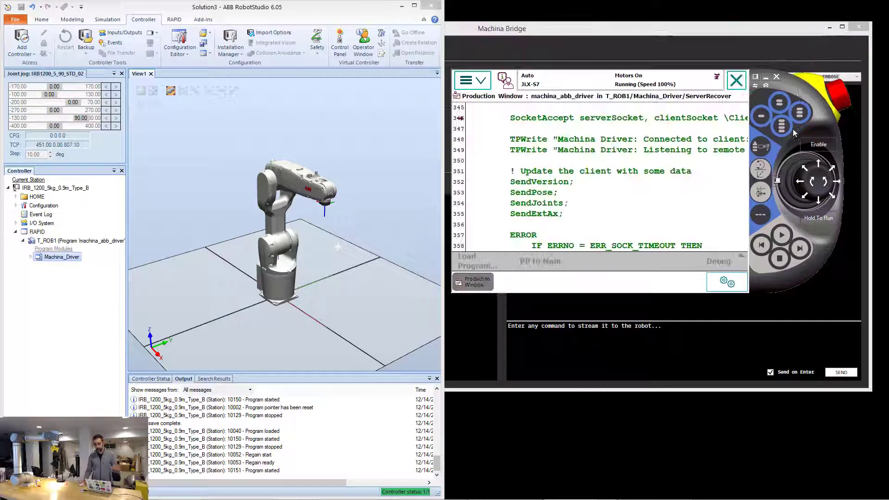
Rearrange the pendant and Bridge windows, then connect to ROBOTEXMACHINA at 127.0.0.1:7000.
left_click_drag(799, 45, 789, 286)
double_click(790, 31)
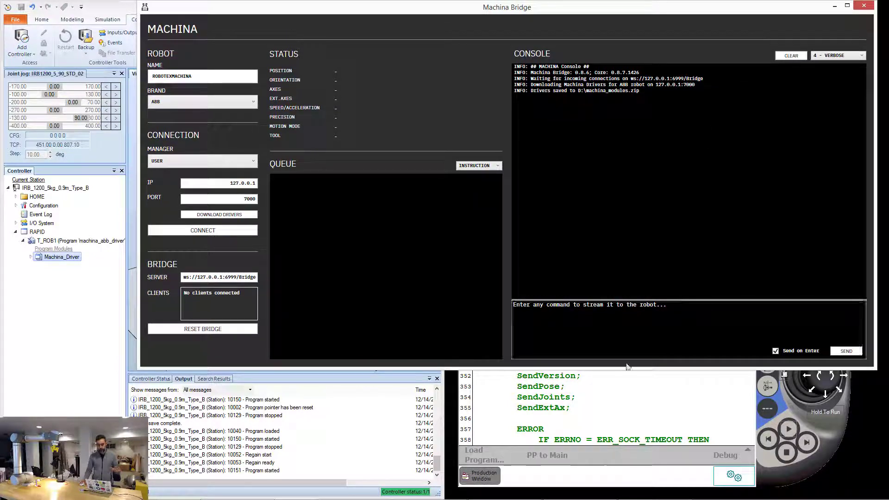
left_click_drag(633, 369, 638, 297)
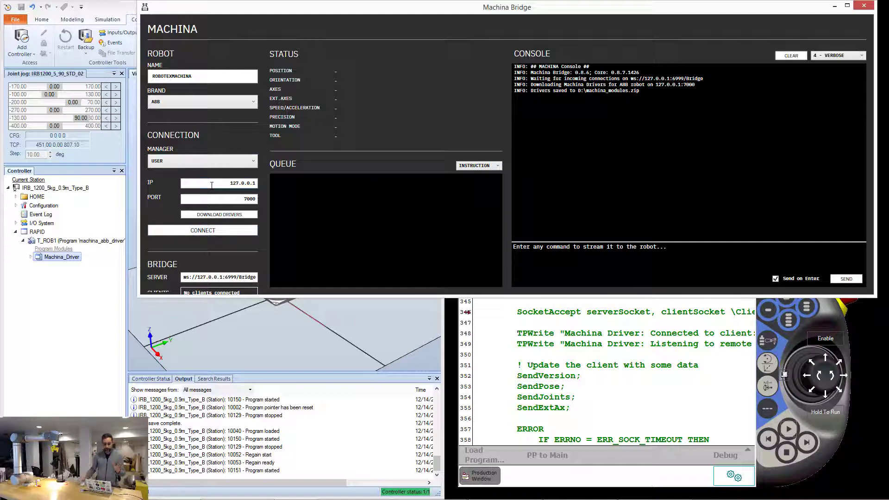
left_click(219, 230)
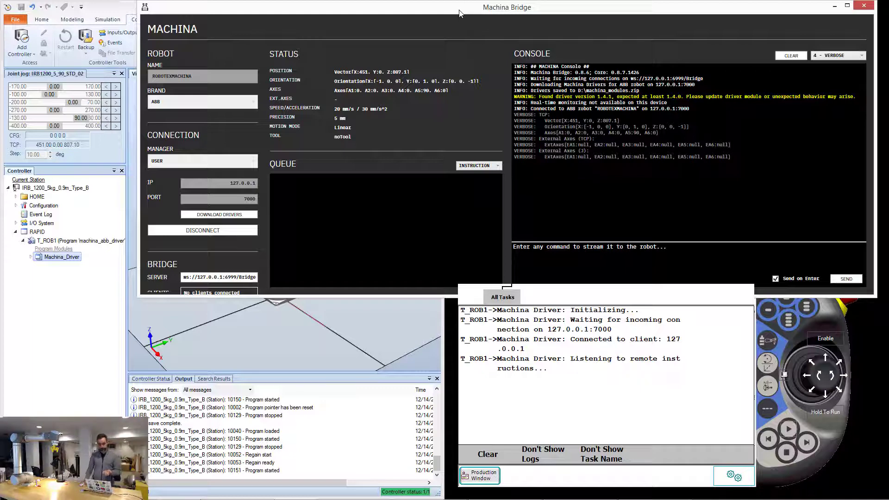
Snap Machina Bridge right, send SpeedTo(100) for 100 mm/s, and start typing Move(.
key("super+Right")
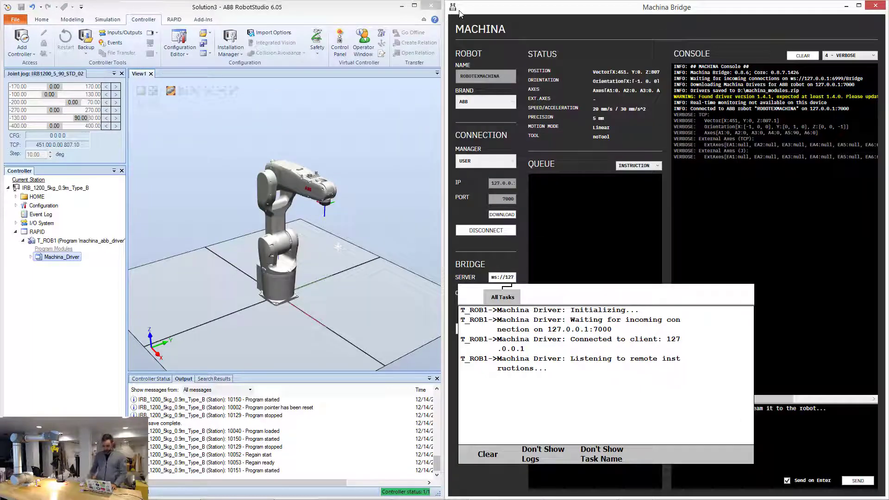
left_click(787, 440)
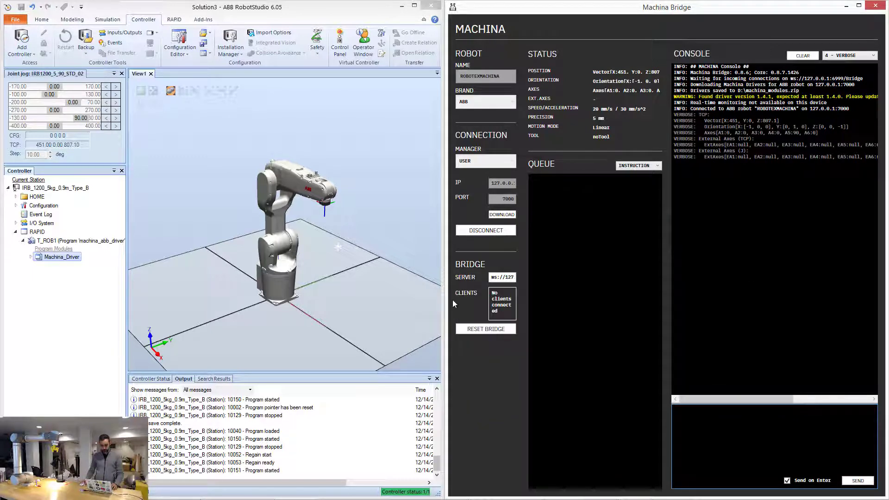
scroll(302, 289, "up", 3)
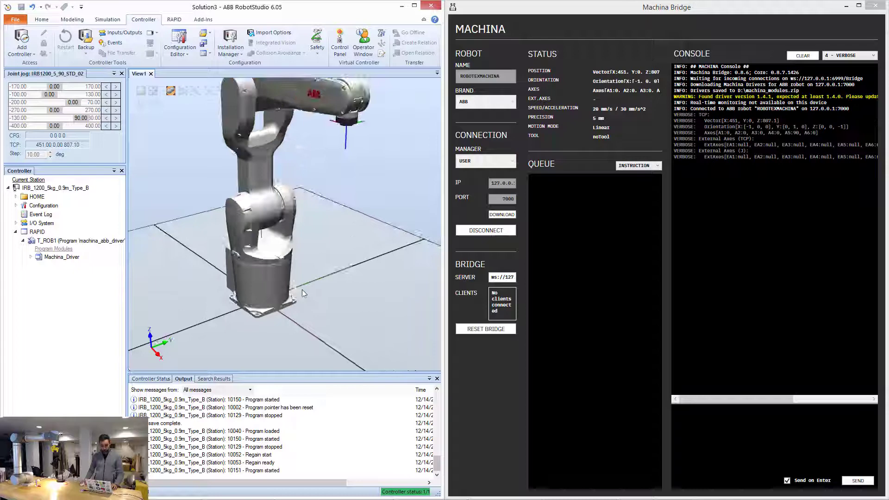
type("Move(")
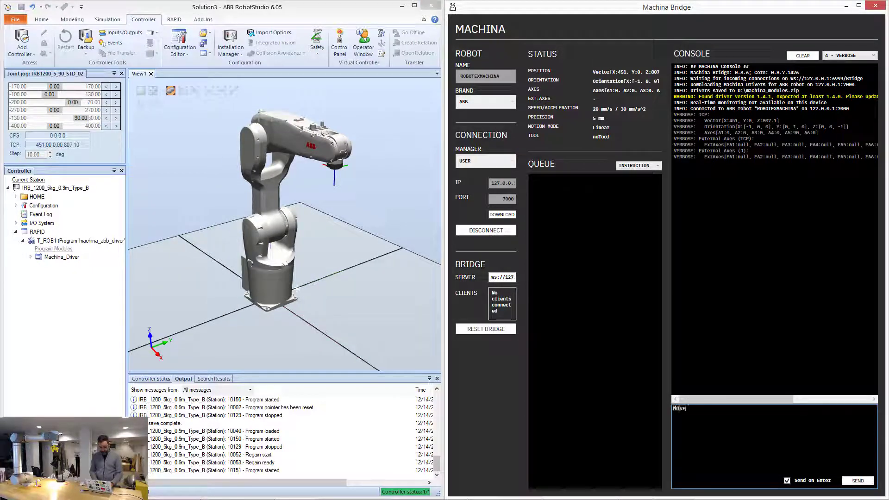
key("BackSpace")
key("BackSpace")
key("BackSpace")
type("Spee")
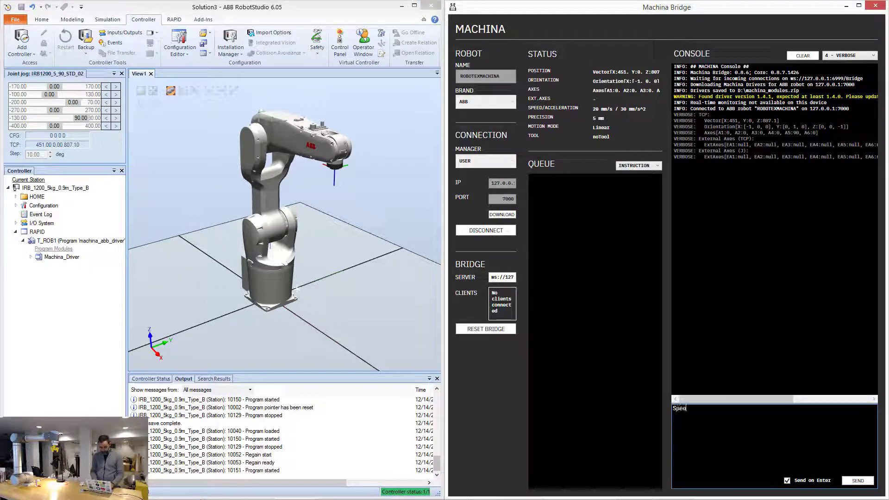
type("dTo(100);")
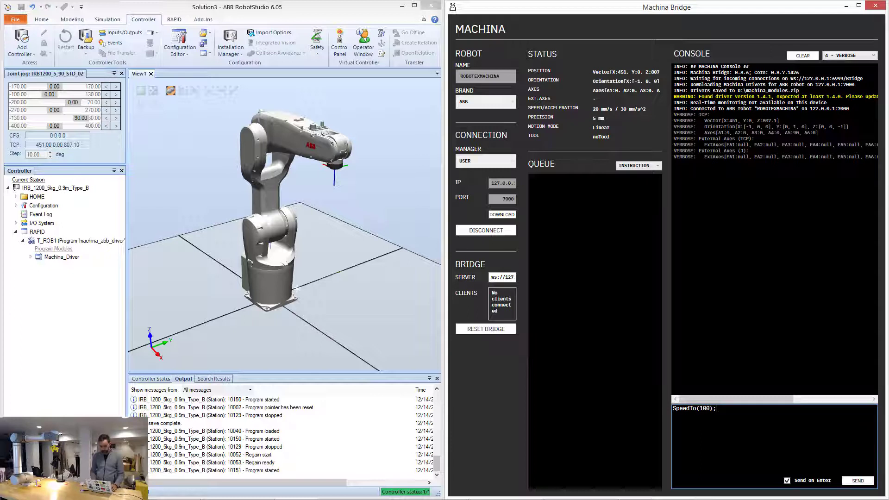
key("Return")
type("Move(200,0,")
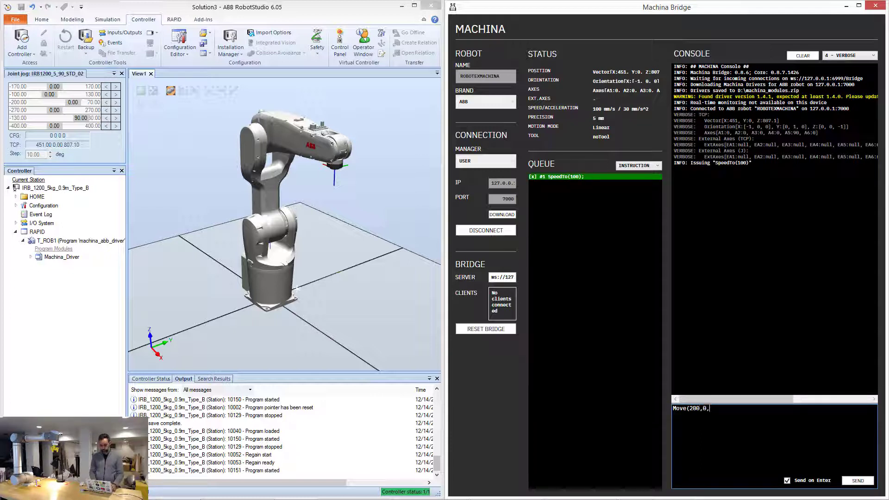
Send Move(200,0,0) so the robot moves 200 mm along X to X 651.
key("Return")
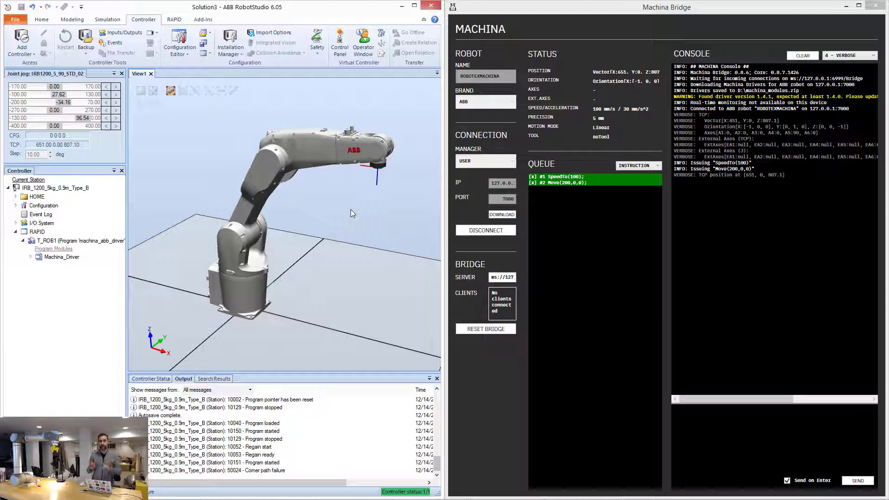
Disconnect Machina Bridge from ROBOTEXMACHINA so the driver waits for connections again.
left_click(490, 231)
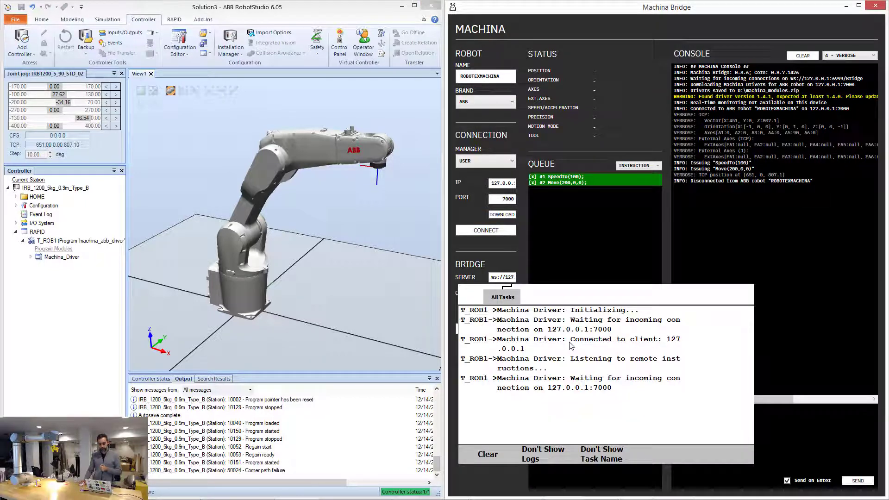